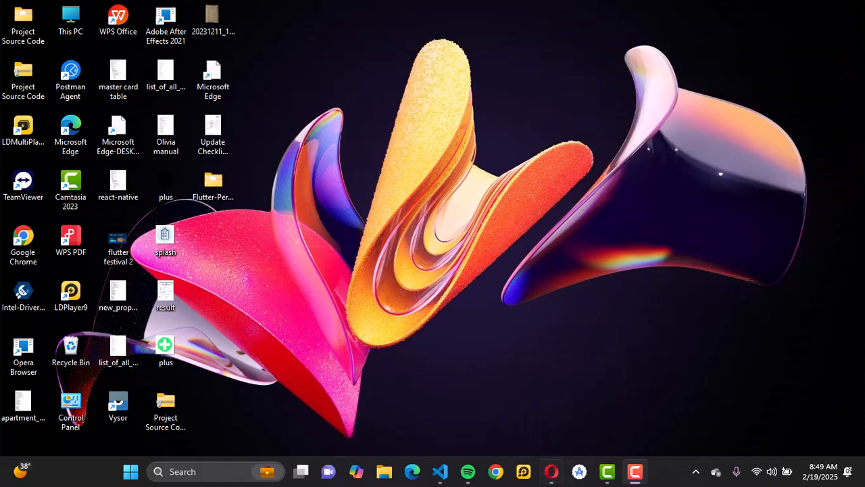
Switch to the Opera browser and examine the eGrocer item's web address, the CodeCanyon search field and the item title
left_click(551, 478)
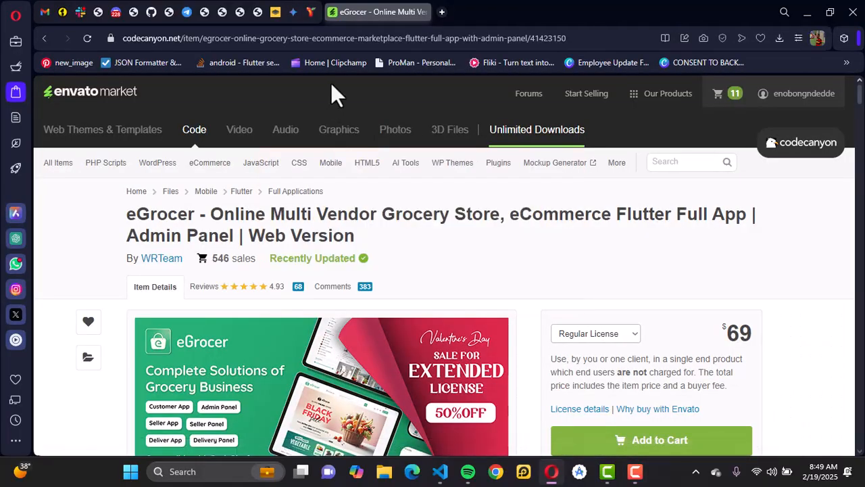
left_click(456, 38)
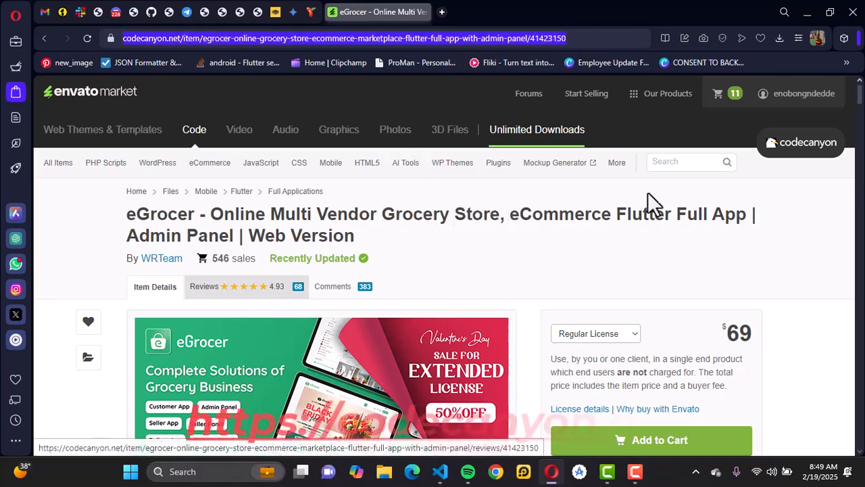
left_click(686, 161)
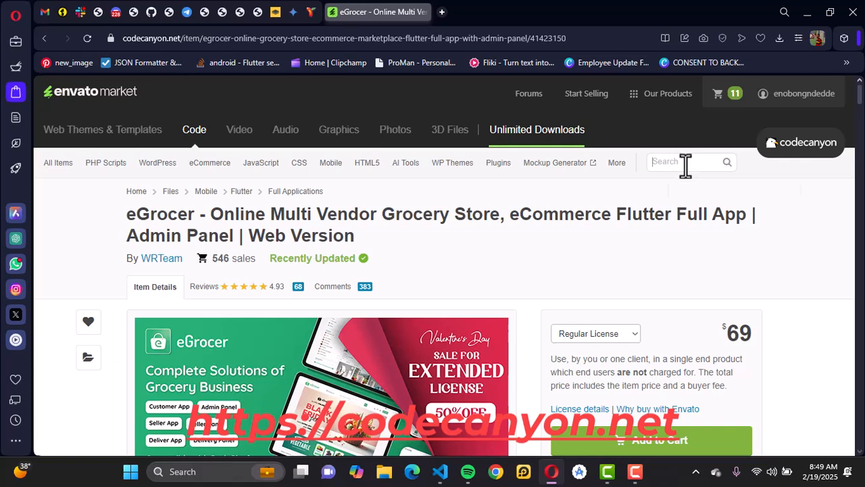
left_click(687, 166)
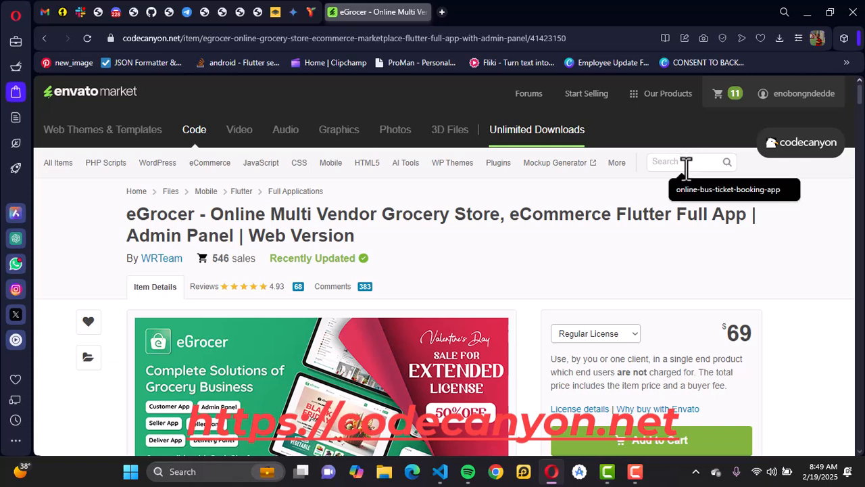
left_click(605, 185)
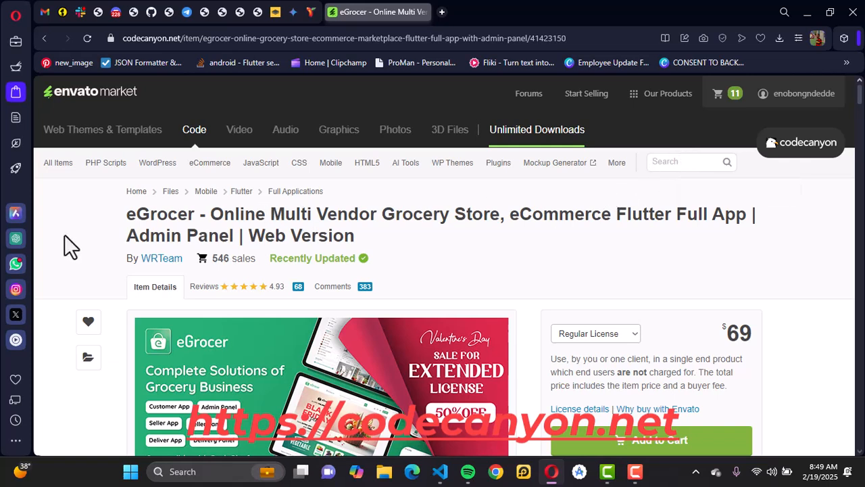
left_click_drag(125, 215, 359, 235)
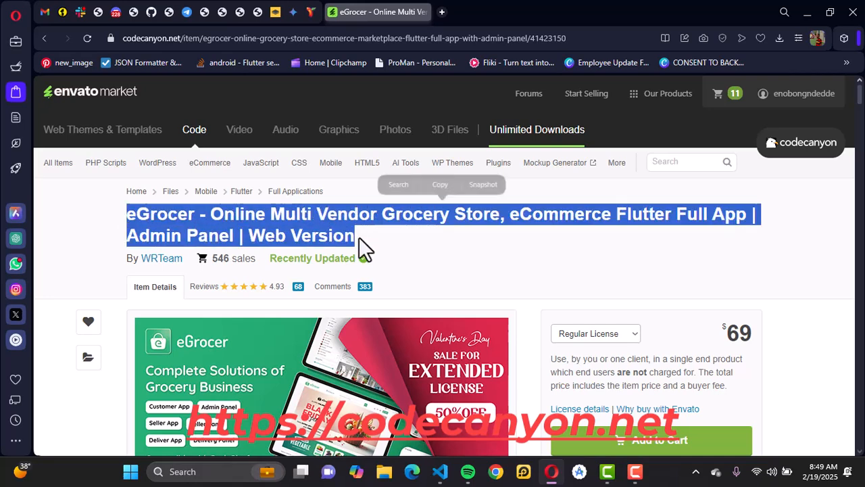
left_click(110, 212)
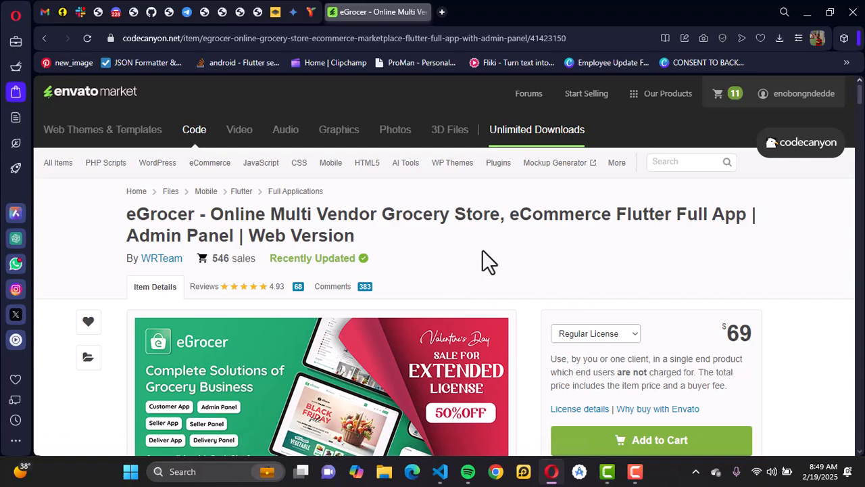
Look through the eGrocer item page, including its price, documentation links, app demos, panel demos and product description
scroll(482, 249, "down", 3)
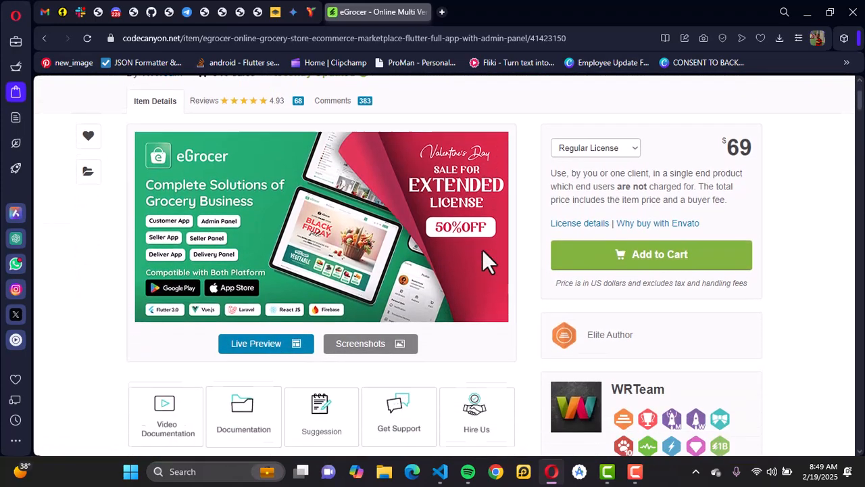
scroll(483, 261, "down", 1)
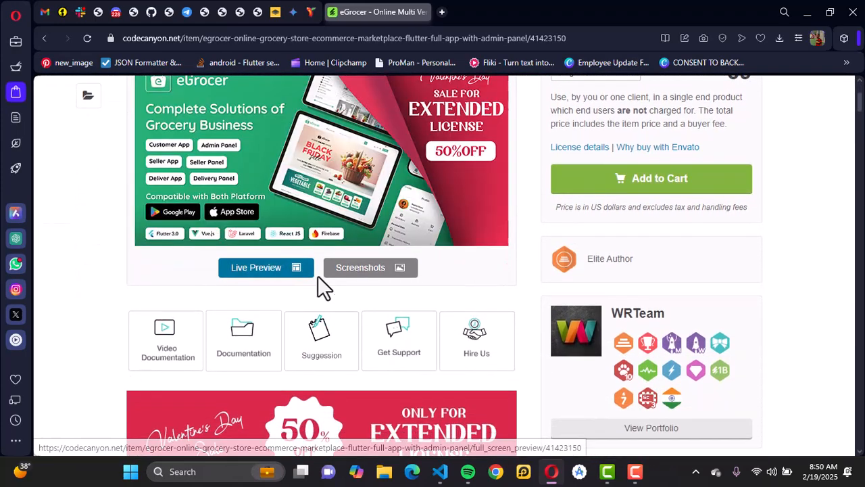
scroll(446, 285, "down", 1)
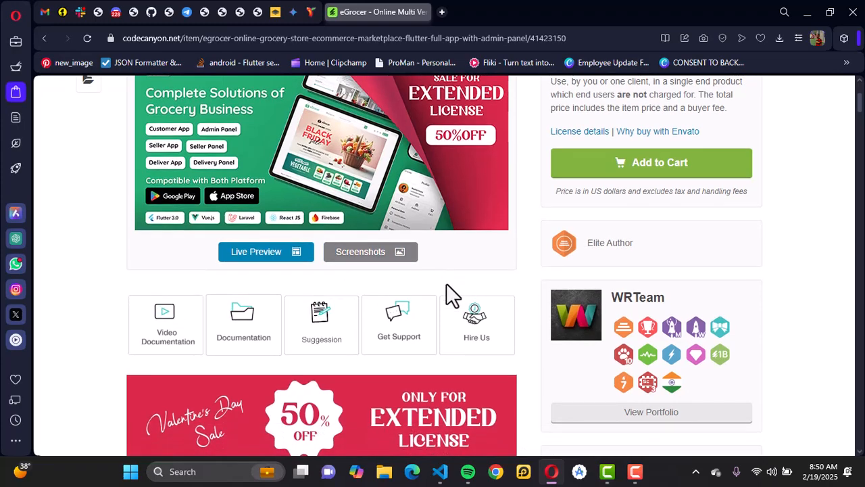
scroll(447, 284, "down", 2)
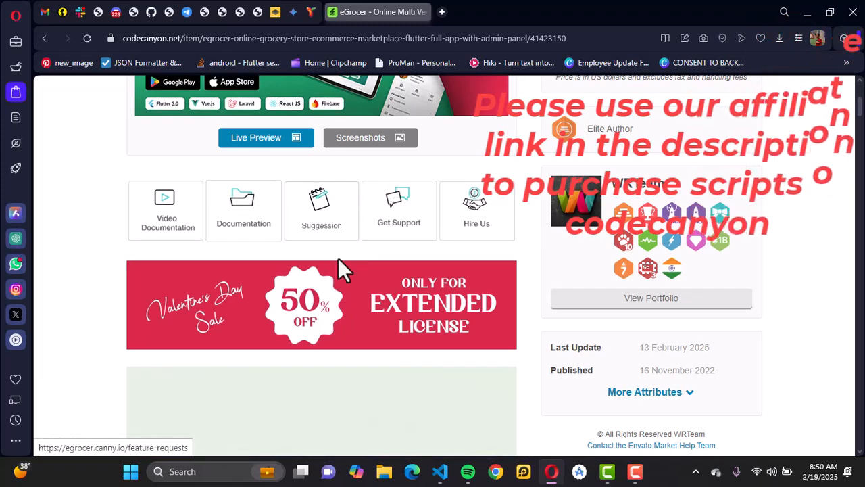
scroll(415, 274, "down", 4)
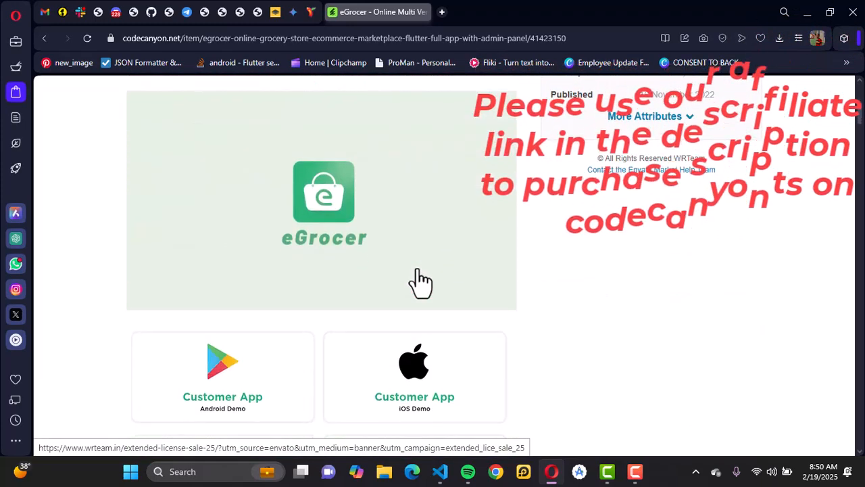
scroll(419, 281, "down", 3)
scroll(420, 280, "down", 3)
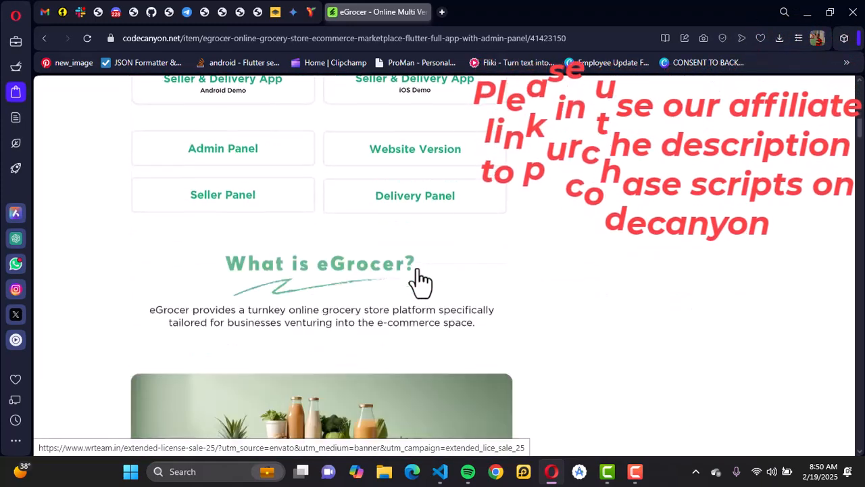
scroll(419, 280, "down", 7)
scroll(419, 277, "down", 4)
Add the eGrocer item with the Regular License to the cart, and dismiss the confirmation without going to checkout
scroll(419, 277, "up", 3)
scroll(419, 277, "up", 11)
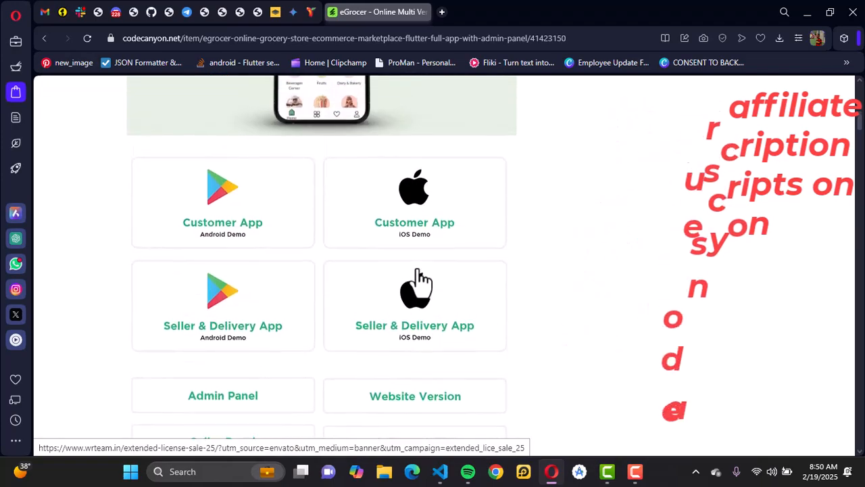
scroll(419, 277, "up", 10)
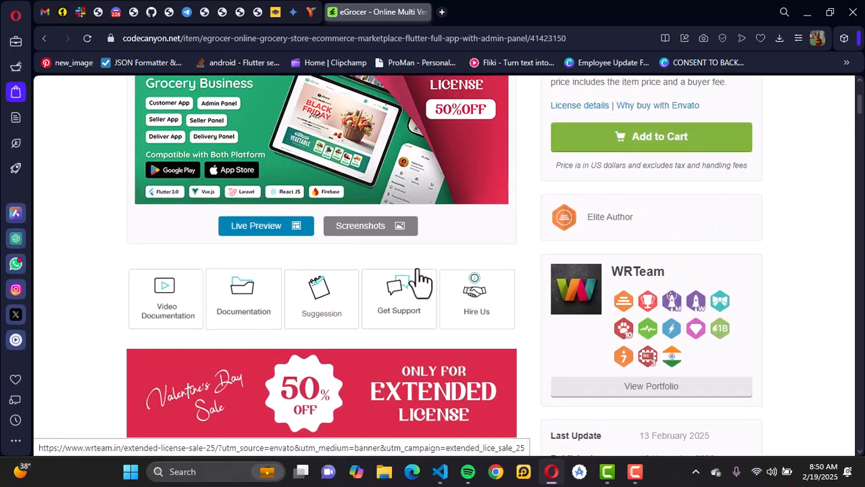
scroll(417, 280, "up", 2)
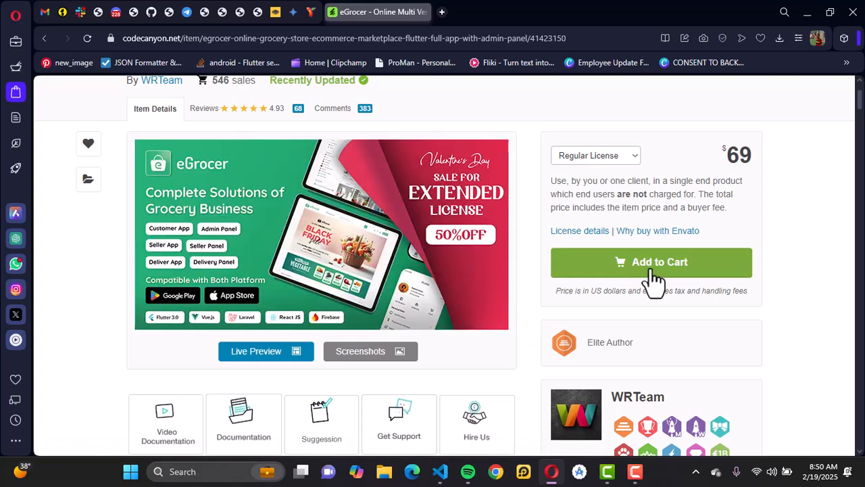
left_click(592, 263)
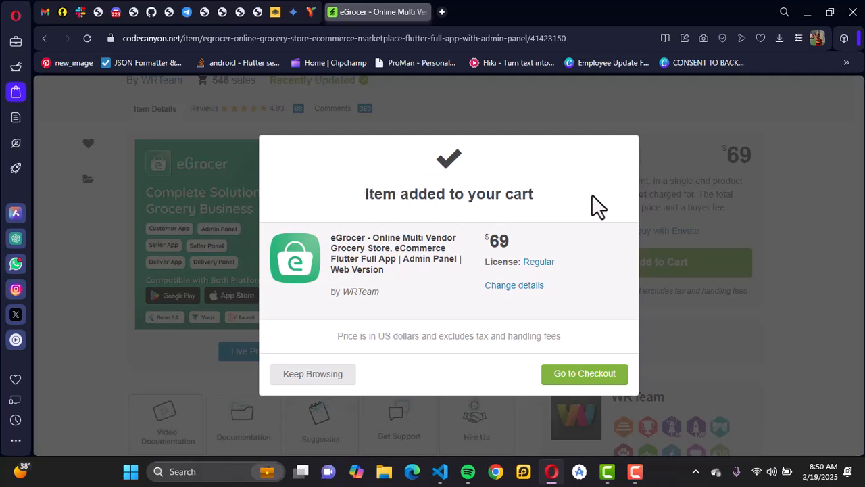
left_click(692, 236)
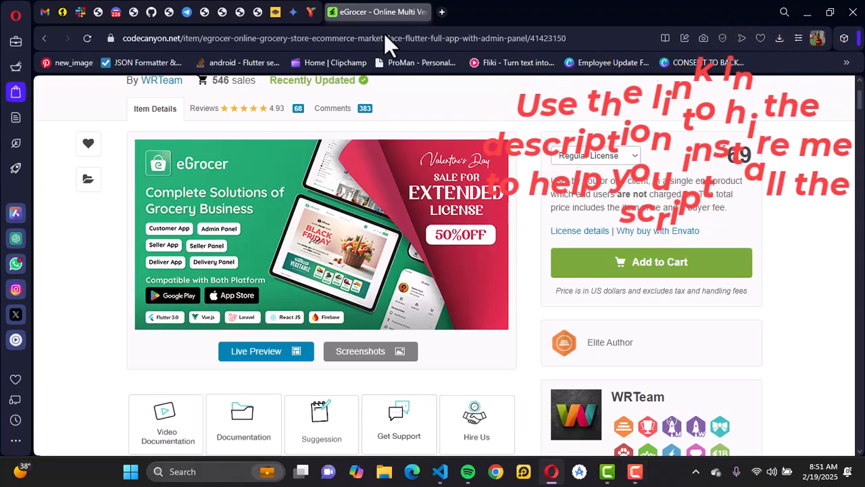
Open the Flutter installation page at docs.flutter.dev/get-started/install in a new browser tab
key("ctrl+t")
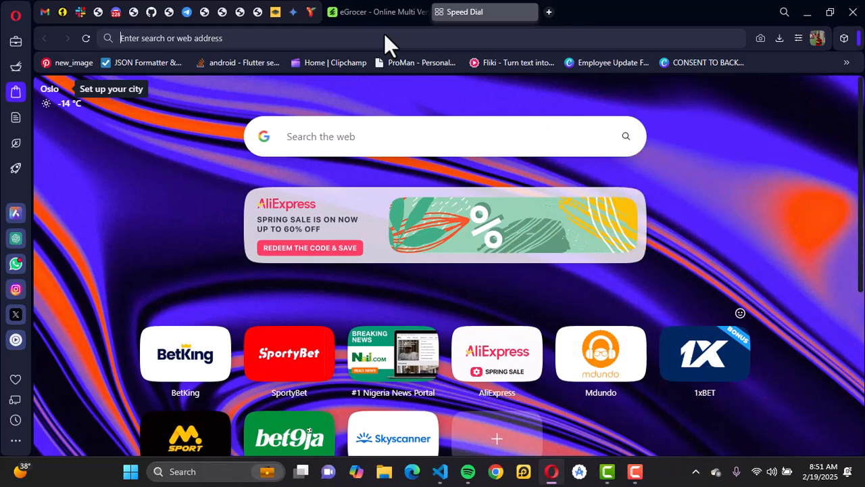
type("flutter map")
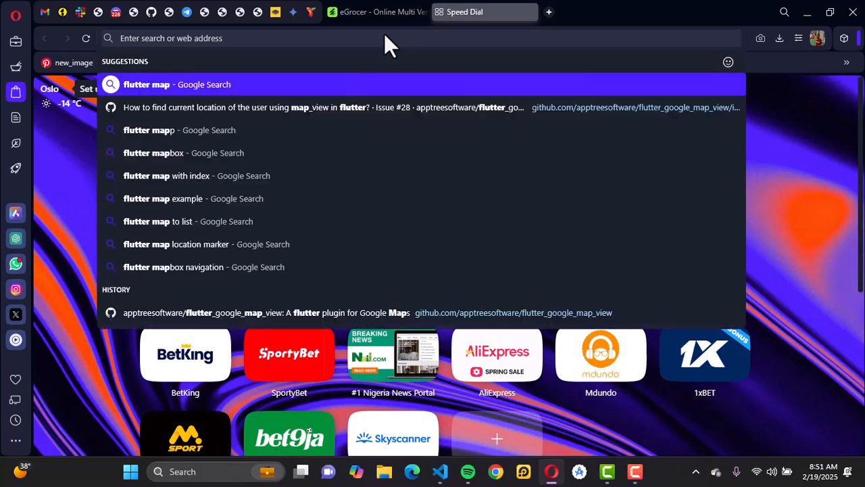
key("BackSpace")
key("BackSpace")
key("BackSpace")
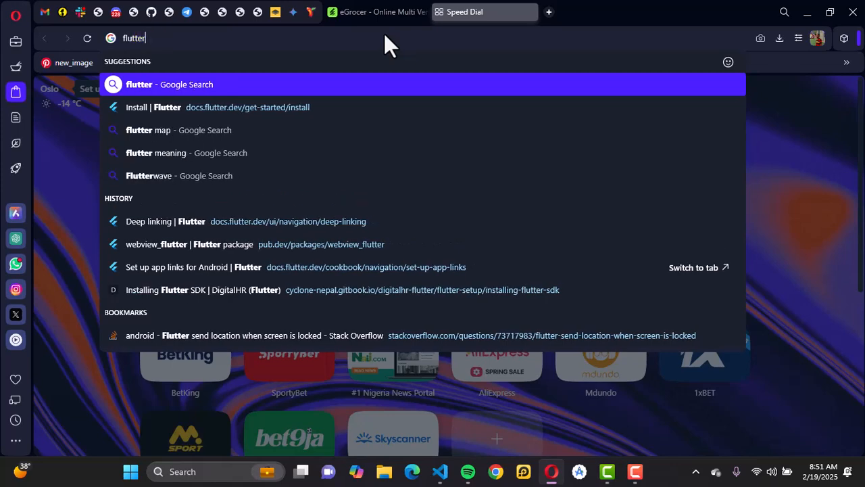
key("Return")
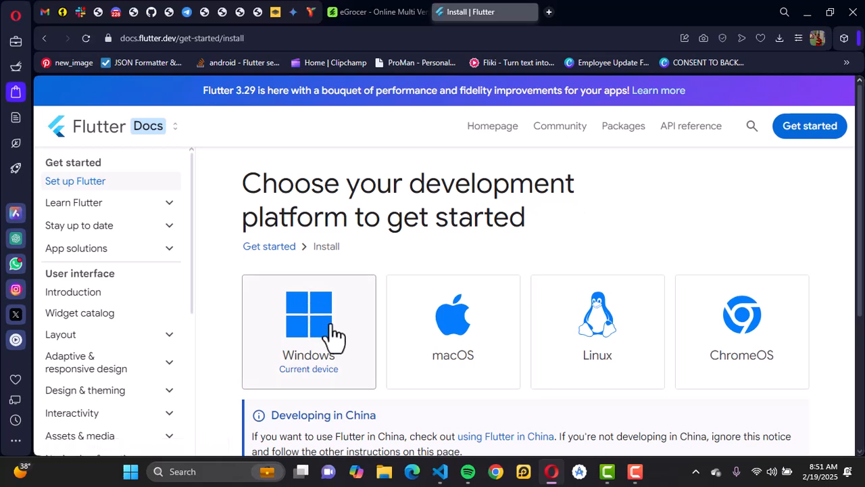
Choose Windows as the development platform and Android as the first type of app in the Flutter setup guide
left_click(299, 324)
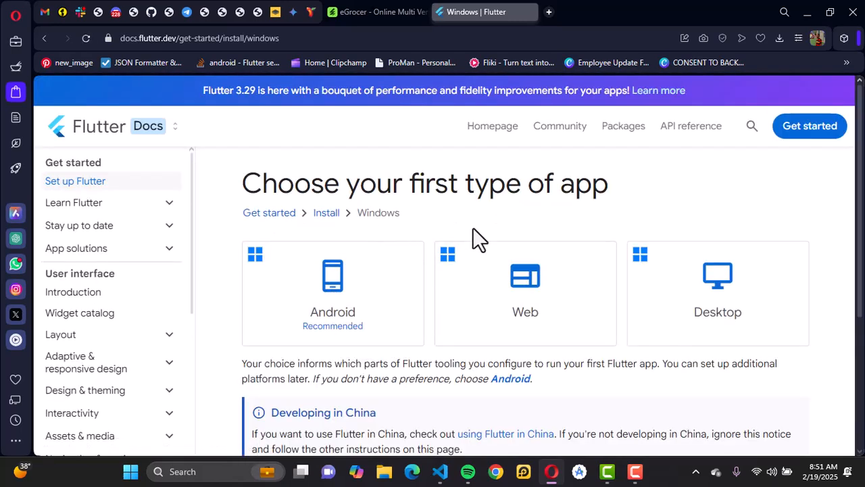
scroll(450, 369, "down", 1)
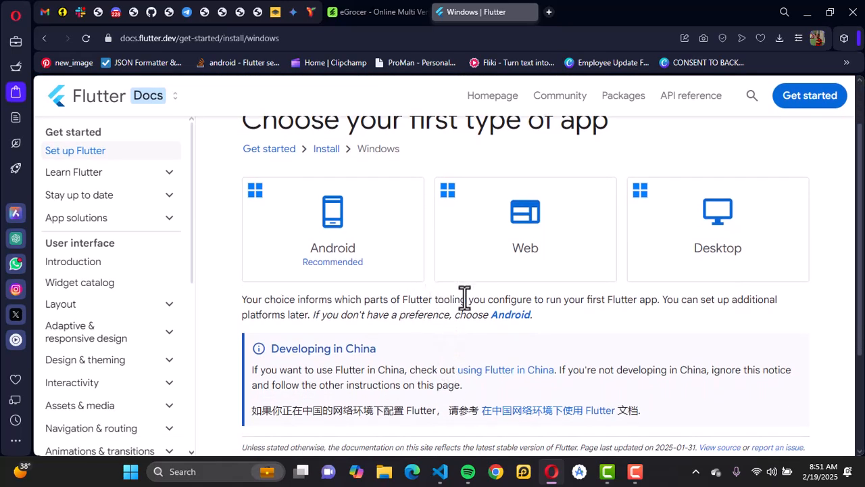
scroll(415, 359, "up", 1)
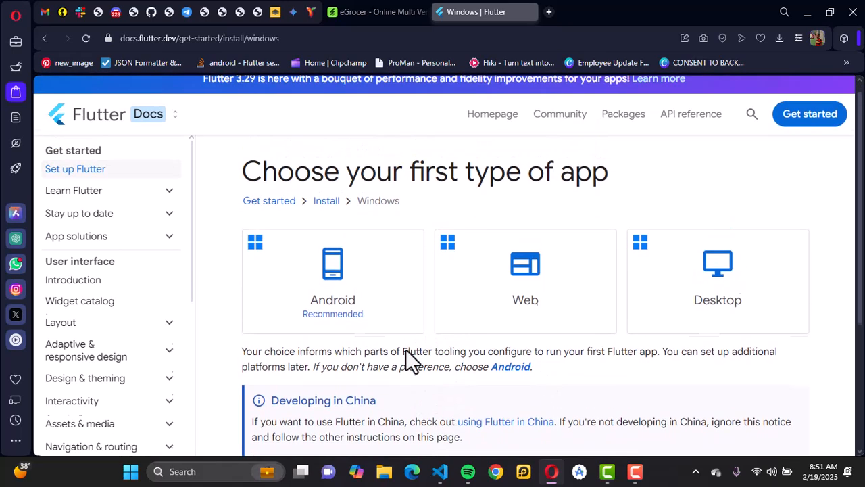
left_click(394, 311)
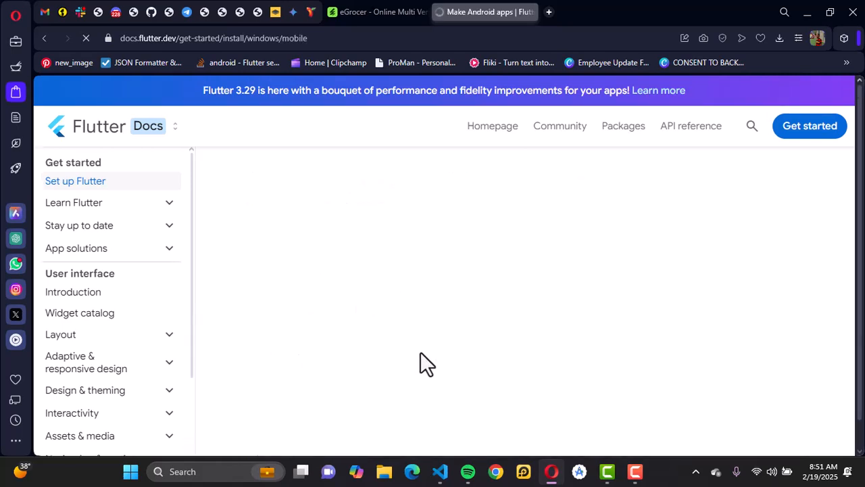
Review the hardware, software, operating system and development tool requirements for building Flutter Android apps on Windows
scroll(516, 321, "down", 1)
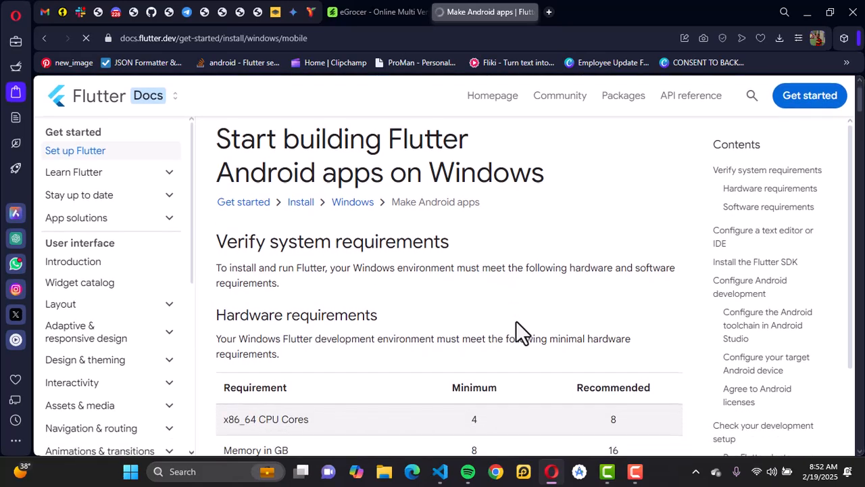
scroll(495, 303, "down", 2)
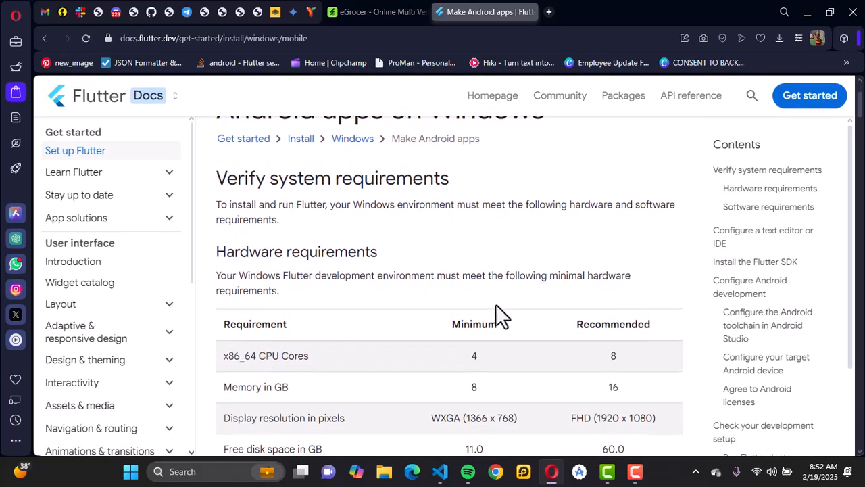
scroll(496, 304, "down", 1)
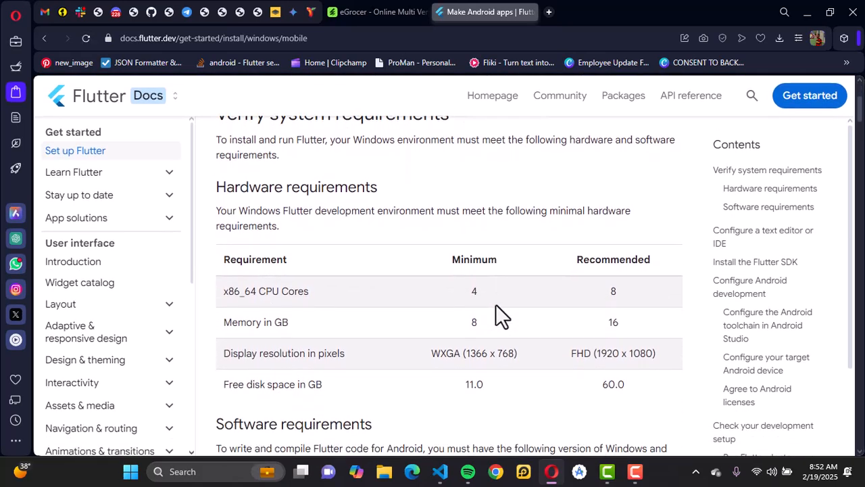
scroll(495, 304, "down", 2)
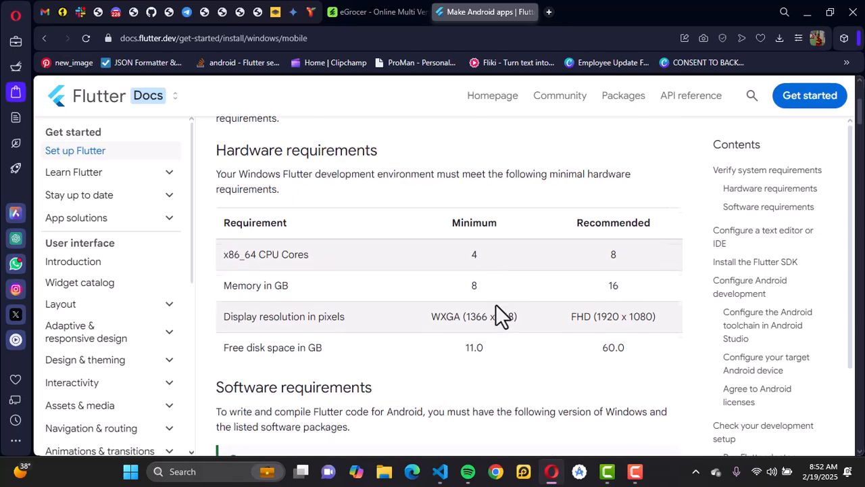
scroll(496, 304, "up", 4)
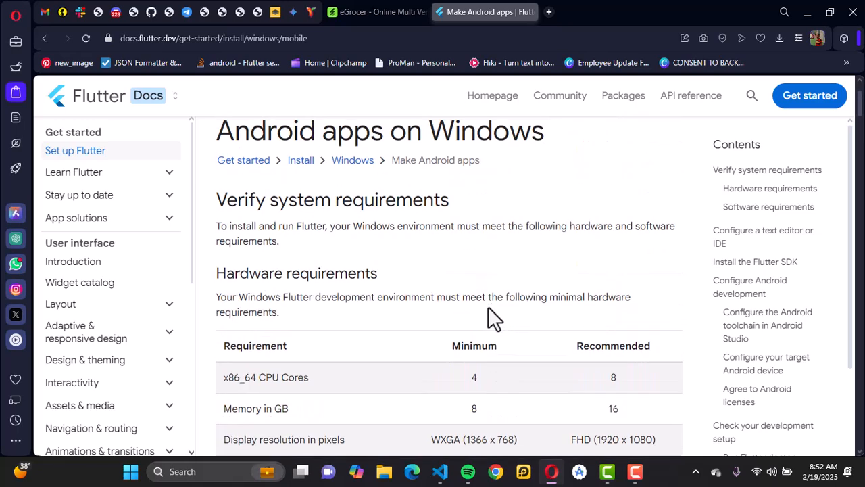
scroll(394, 274, "down", 2)
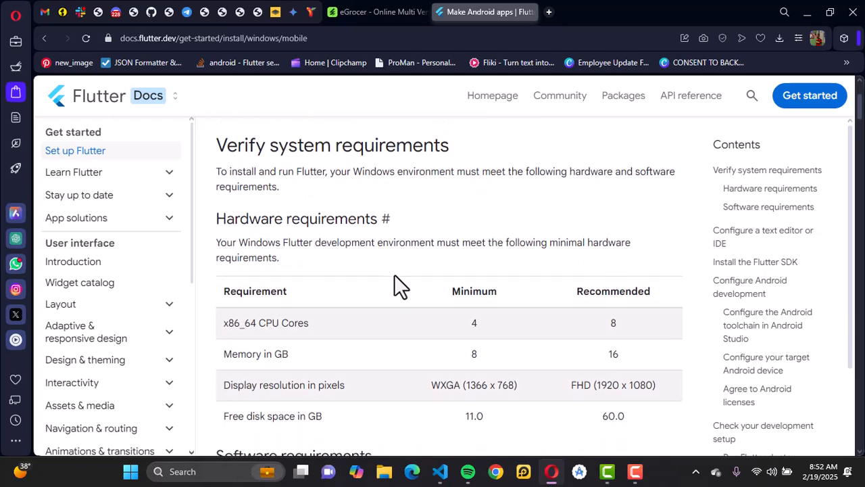
scroll(394, 274, "down", 4)
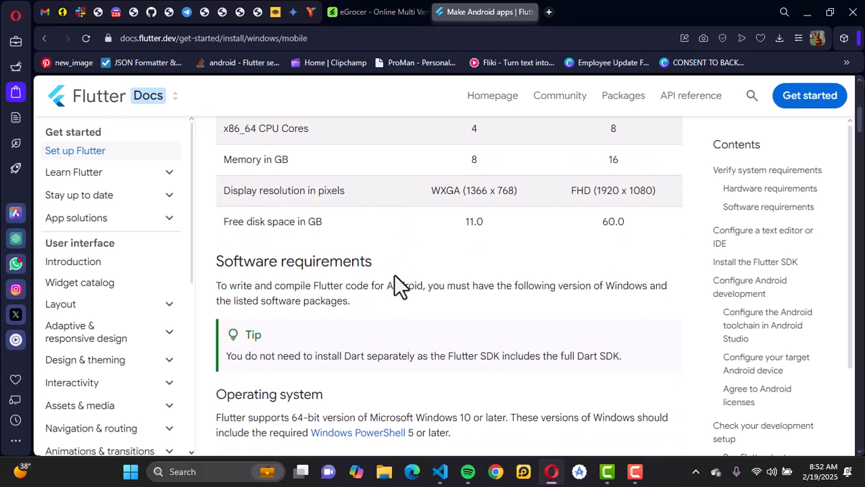
scroll(341, 284, "down", 3)
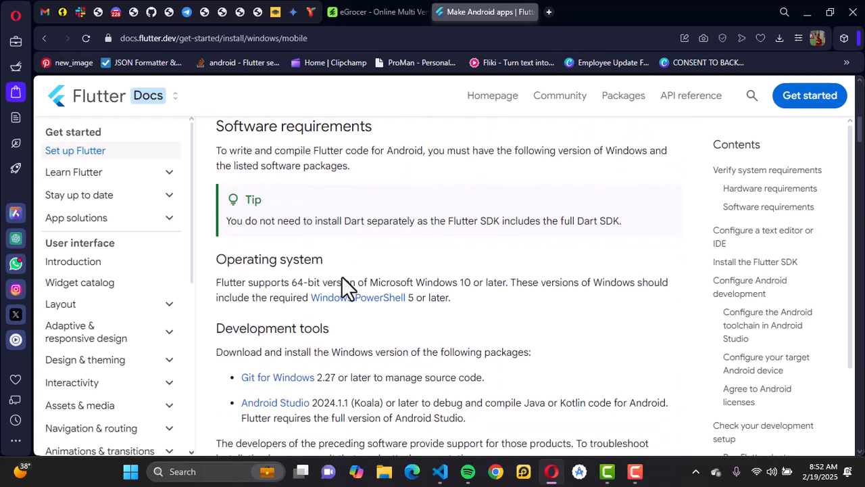
scroll(415, 276, "down", 3)
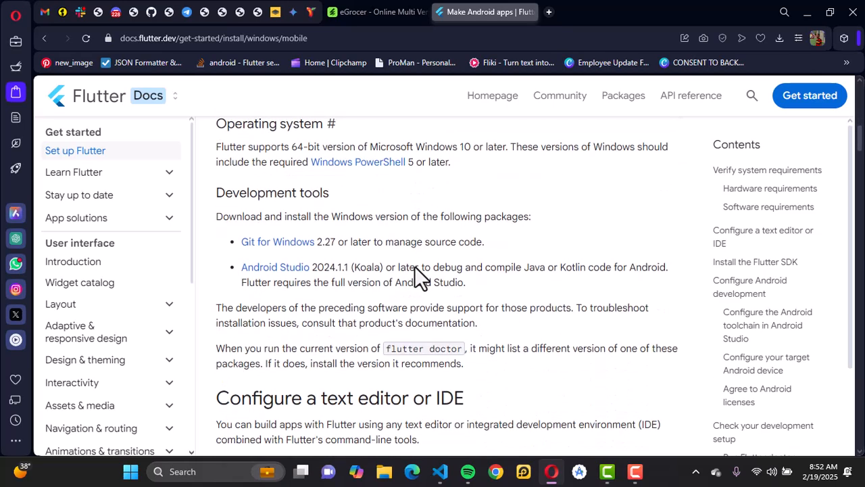
Review the Flutter guide's text editor and IDE options and its instructions for downloading and installing the Flutter SDK on Windows
scroll(420, 242, "down", 5)
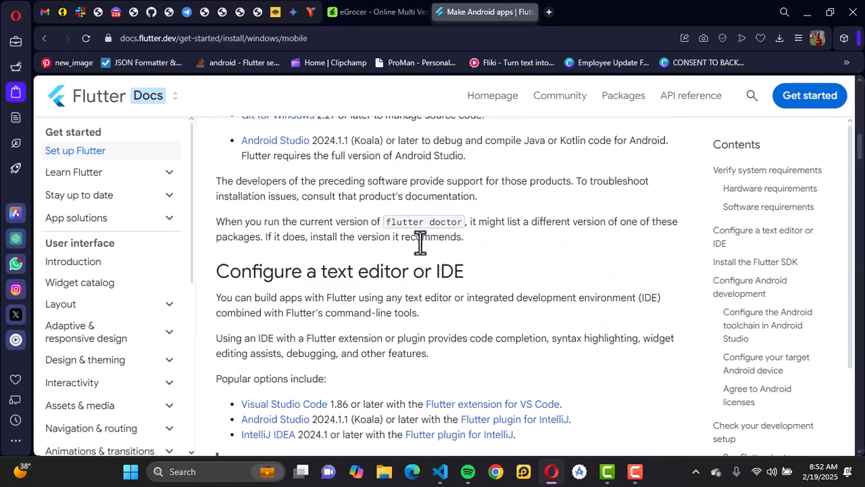
scroll(472, 234, "down", 1)
scroll(473, 234, "up", 1)
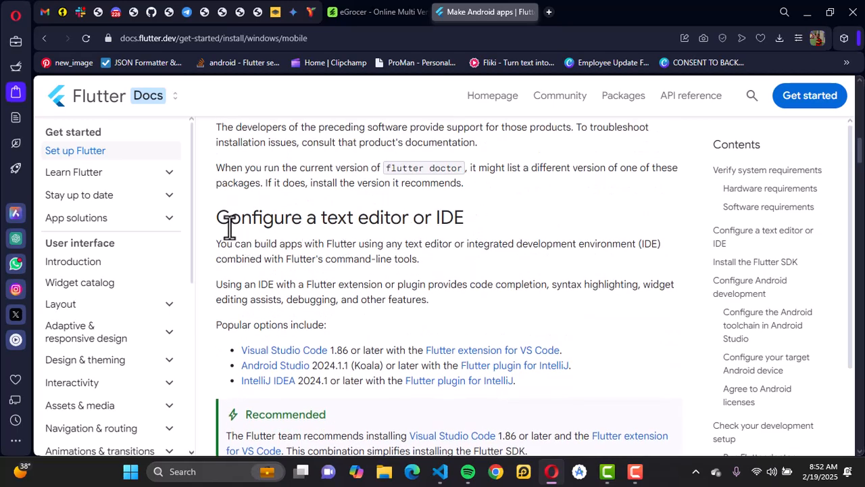
left_click_drag(217, 218, 466, 223)
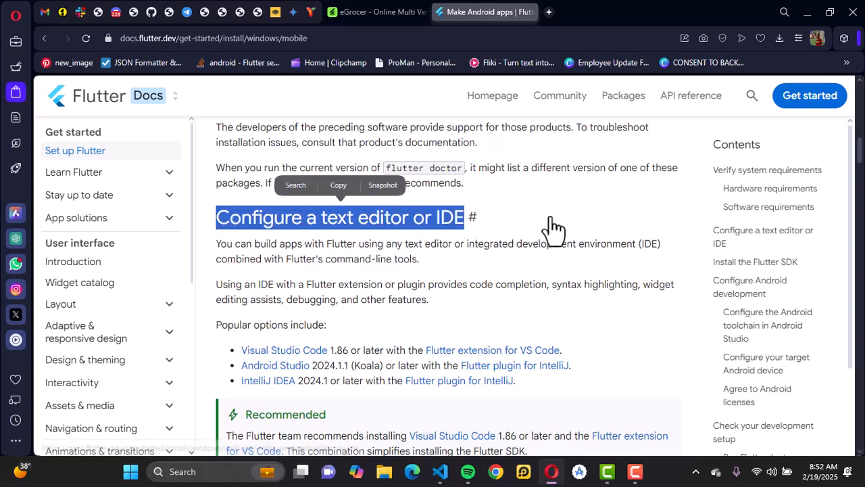
left_click(434, 259)
scroll(400, 282, "down", 2)
scroll(400, 283, "down", 2)
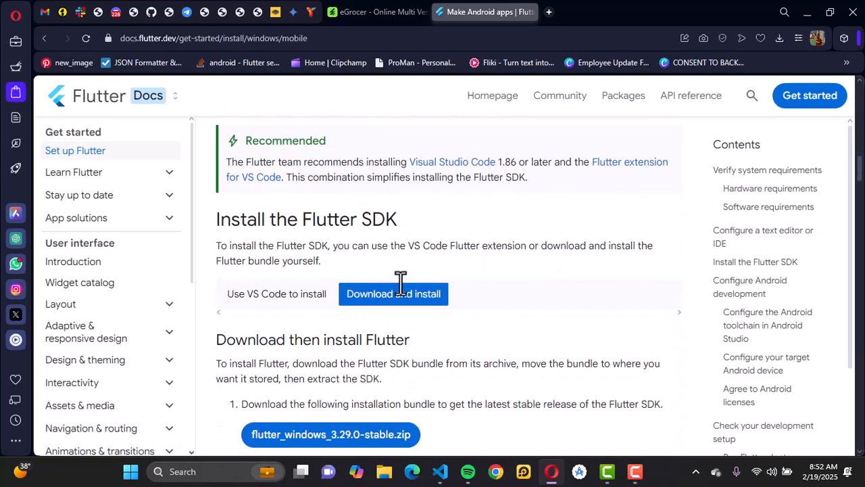
left_click_drag(216, 224, 399, 223)
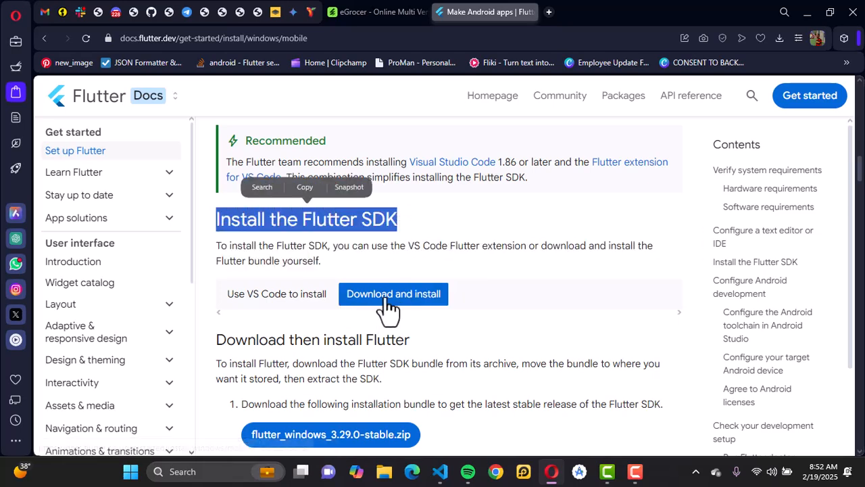
scroll(459, 301, "down", 1)
scroll(458, 300, "down", 1)
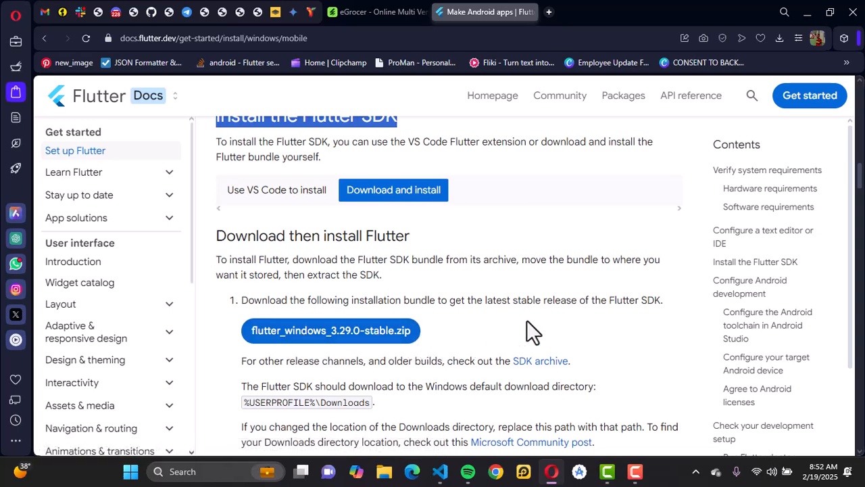
scroll(516, 304, "up", 3)
scroll(516, 304, "up", 5)
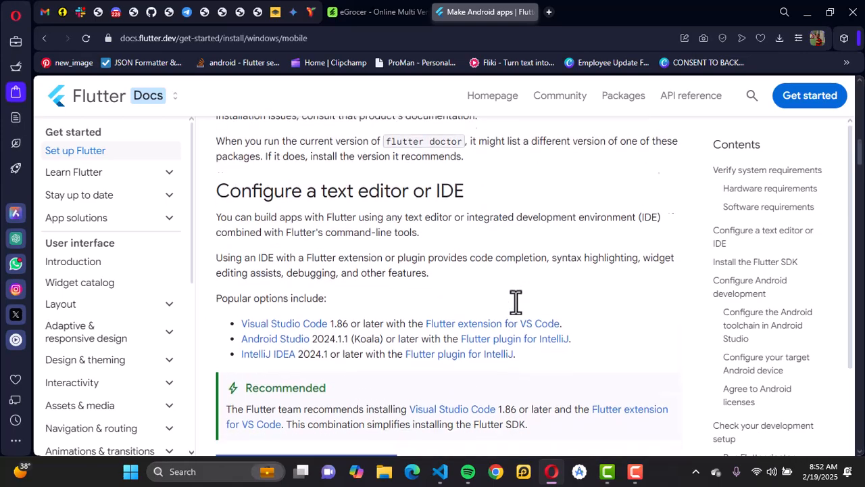
Open the Android Studio download page at developer.android.com/studio in a new browser tab
left_click(550, 12)
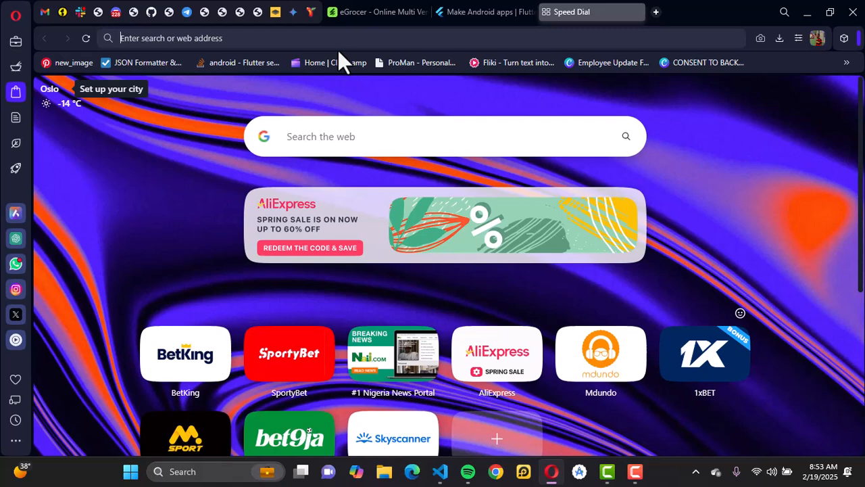
key("ctrl+l")
type("andr")
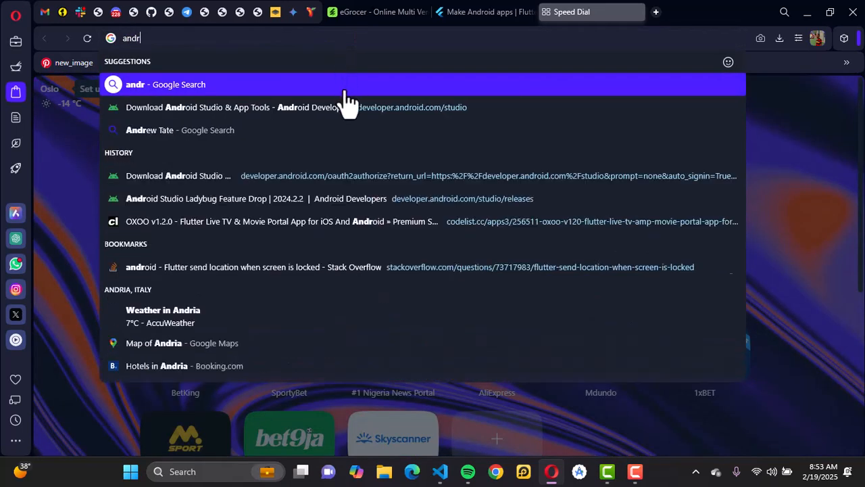
left_click(330, 108)
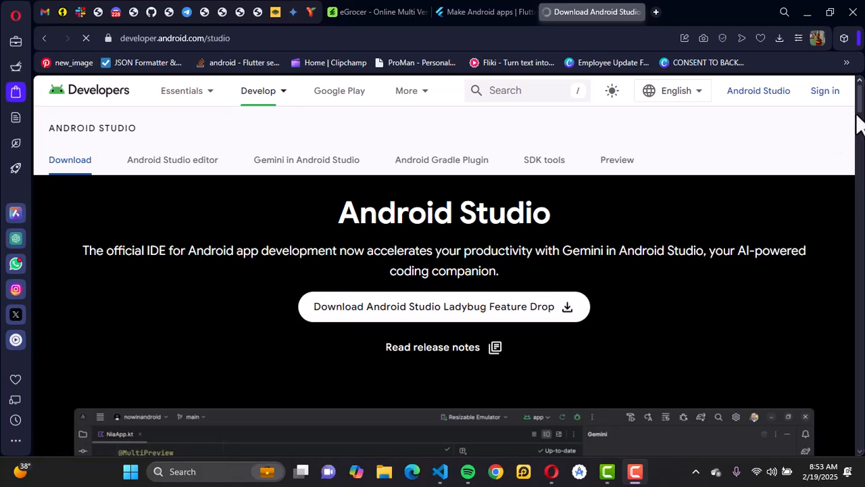
scroll(860, 128, "down", 3)
left_click_drag(859, 129, 860, 106)
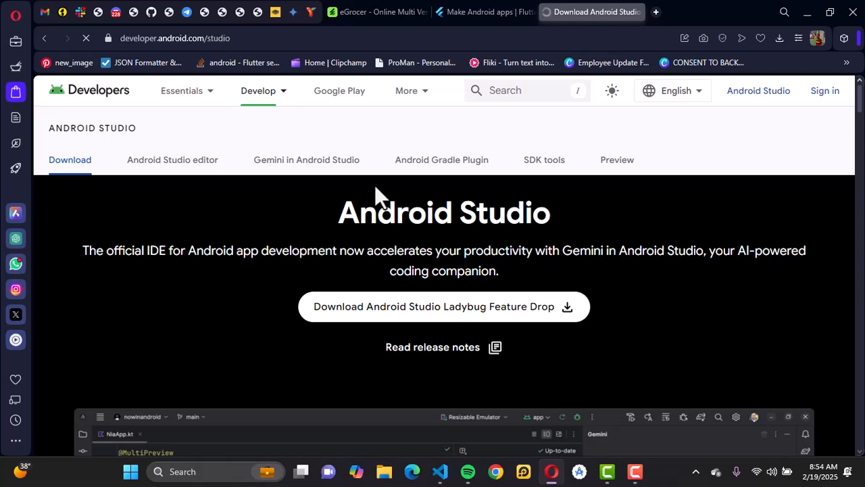
Open the Visual Studio Code download page at code.visualstudio.com/download in another new browser tab
left_click(656, 13)
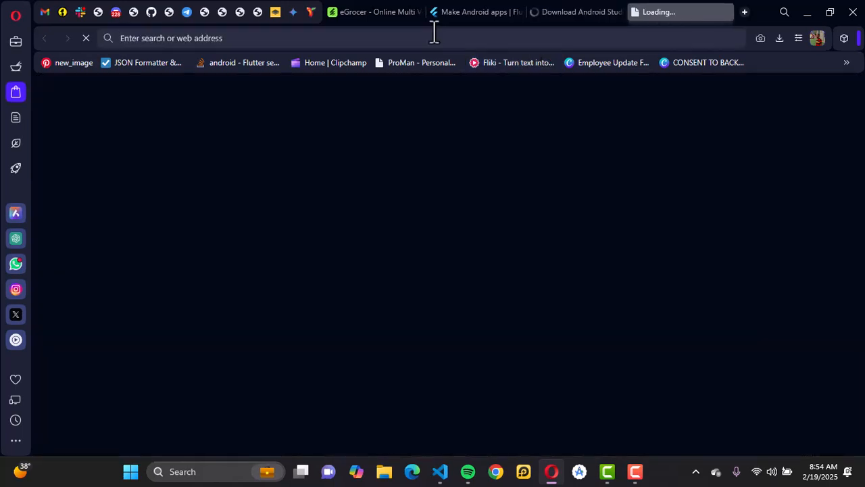
type("visu")
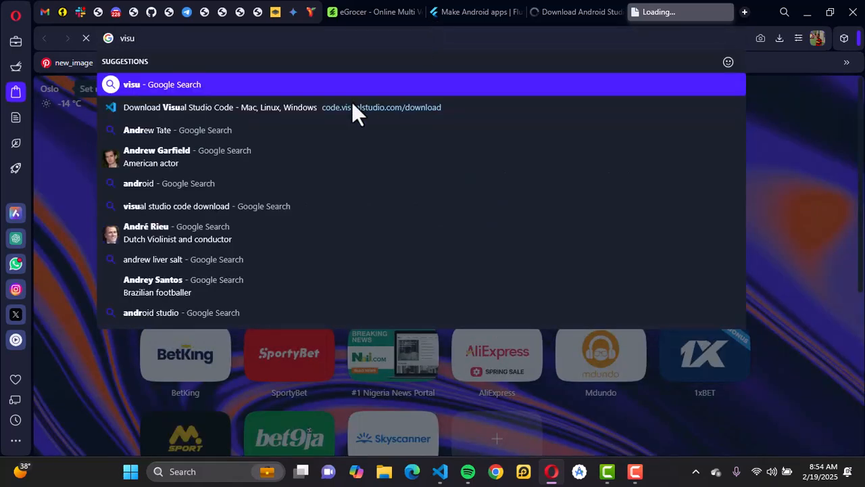
left_click(315, 108)
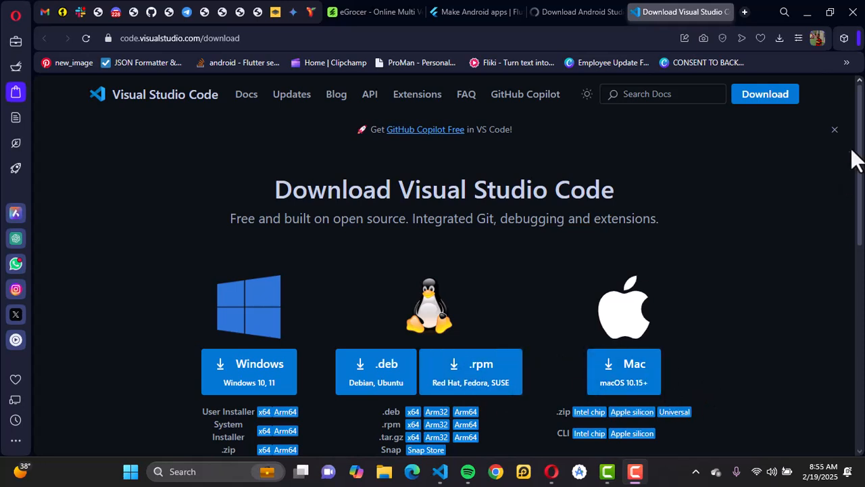
Examine the Visual Studio Code installers offered for Windows, Linux and Mac
left_click_drag(860, 150, 861, 208)
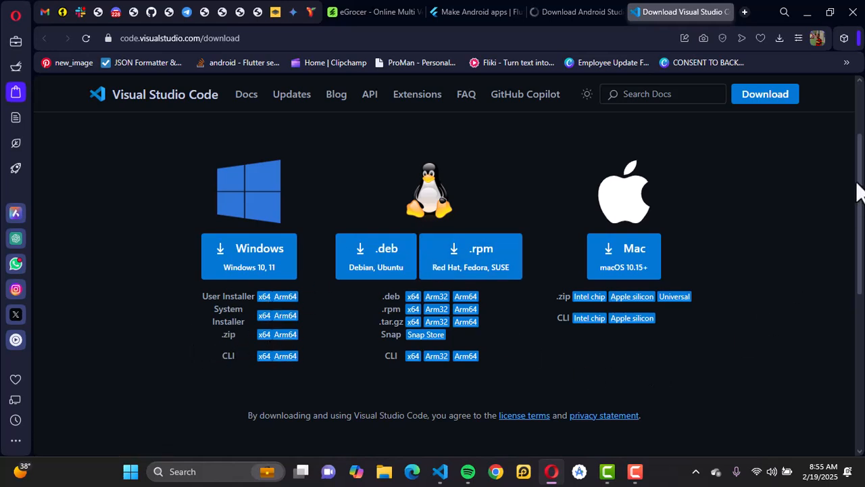
left_click_drag(859, 190, 844, 139)
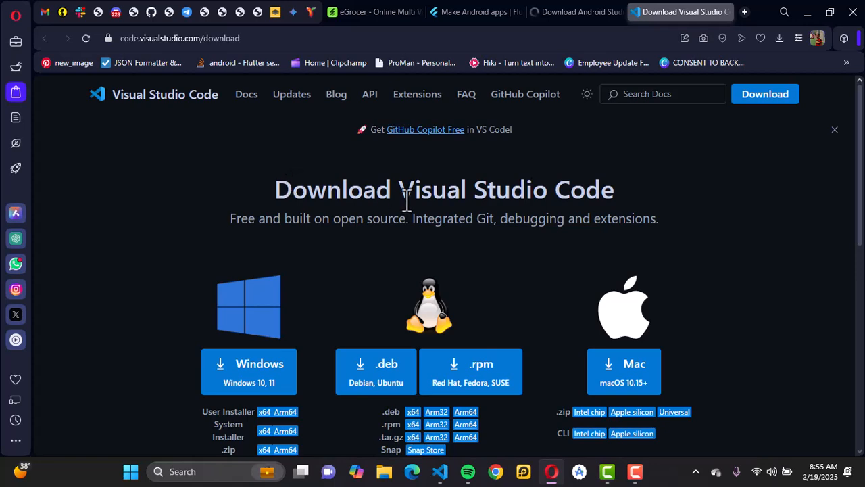
scroll(404, 196, "down", 4)
scroll(407, 202, "up", 2)
scroll(407, 200, "up", 2)
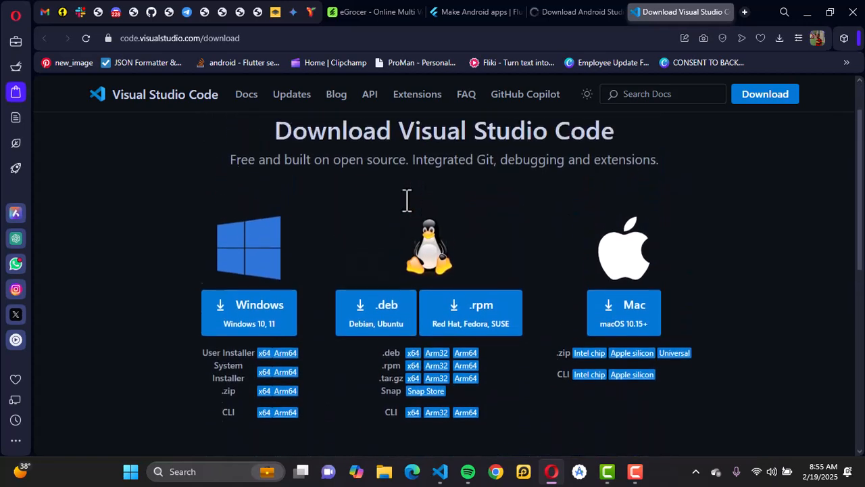
scroll(407, 200, "up", 1)
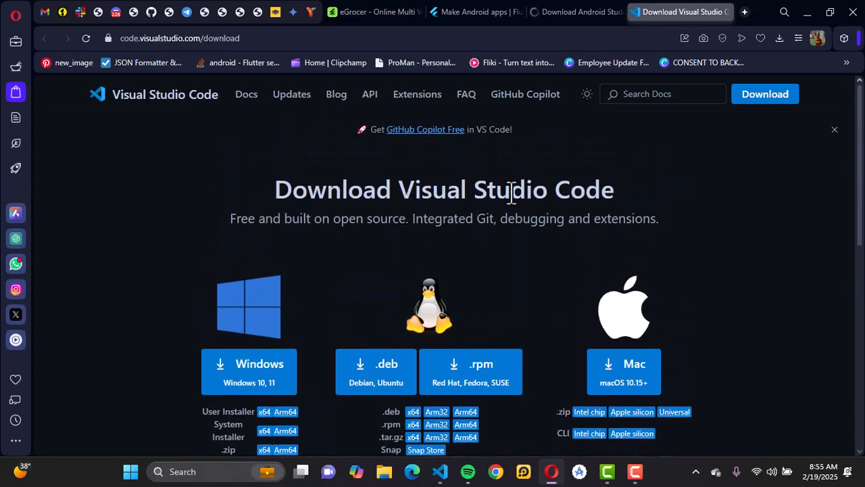
left_click_drag(860, 171, 848, 218)
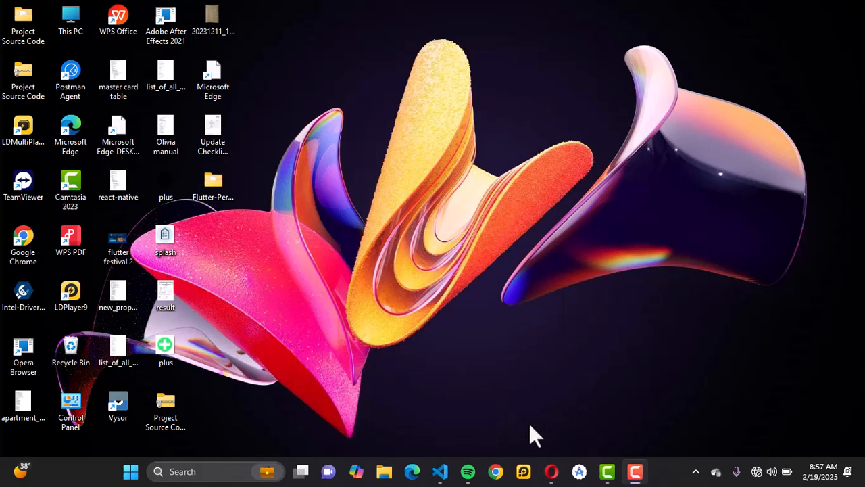
Switch to Visual Studio Code, open the recent egrocer_customer folder, and maximize its window
left_click(448, 466)
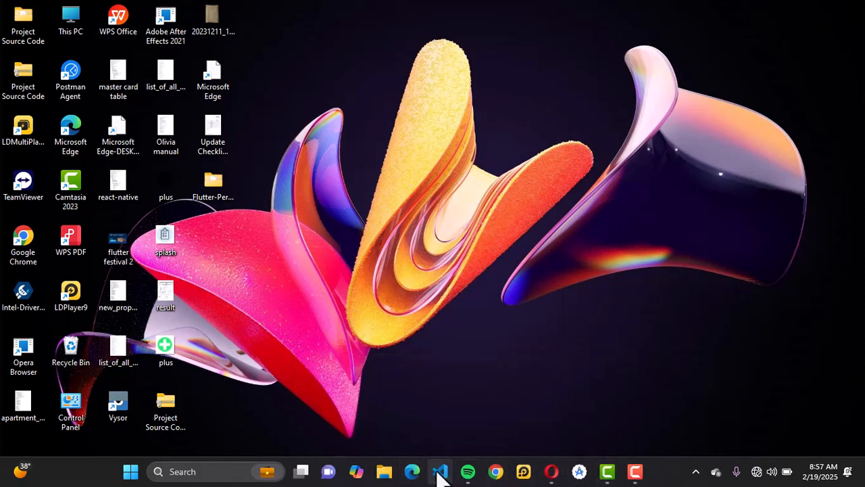
mouse_move(440, 477)
mouse_move(467, 473)
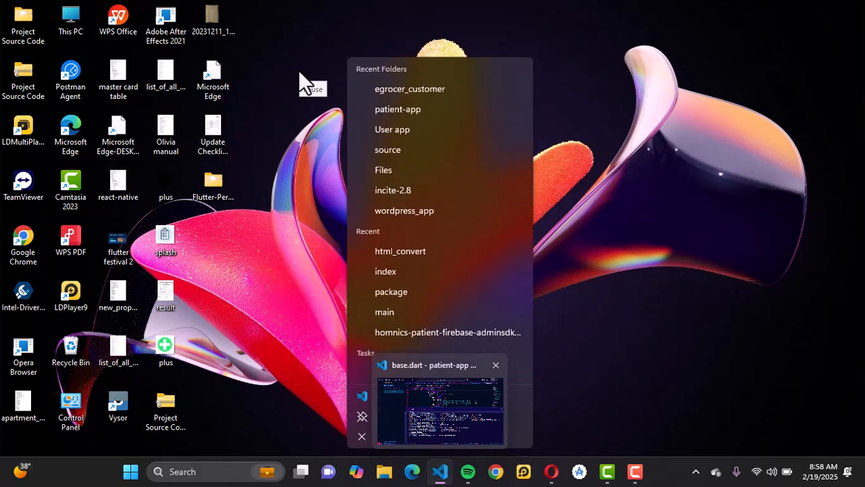
left_click(399, 130)
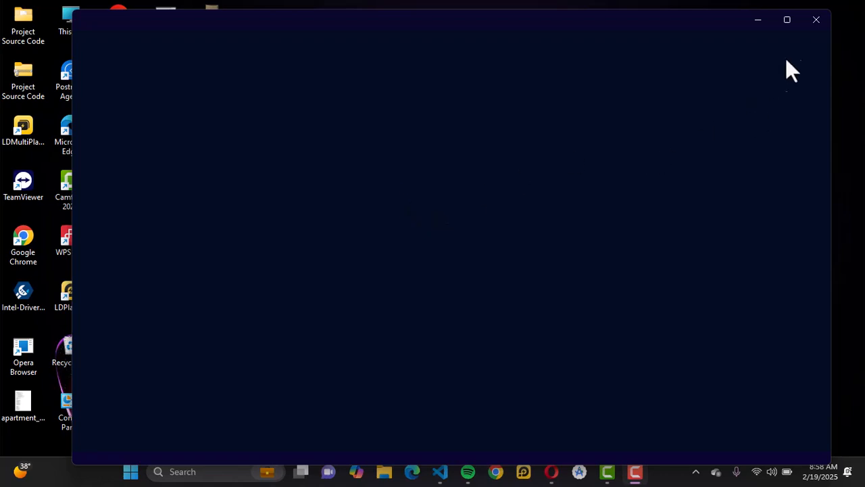
left_click(787, 21)
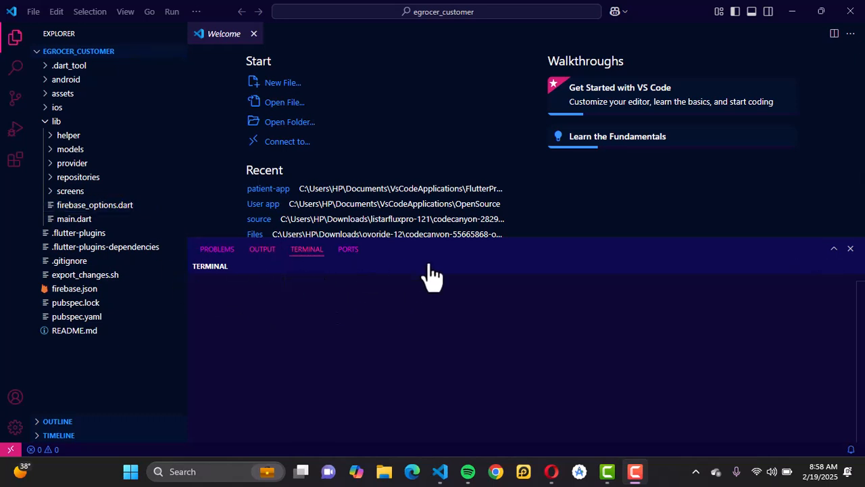
left_click(102, 223)
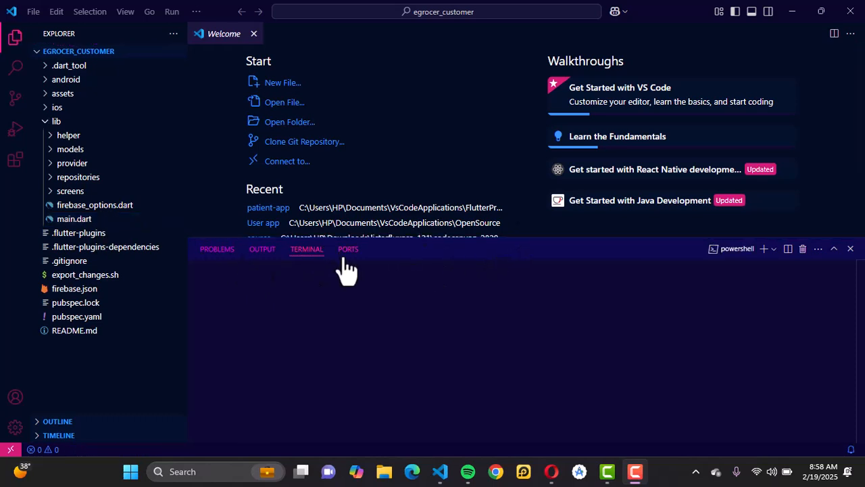
left_click(101, 207)
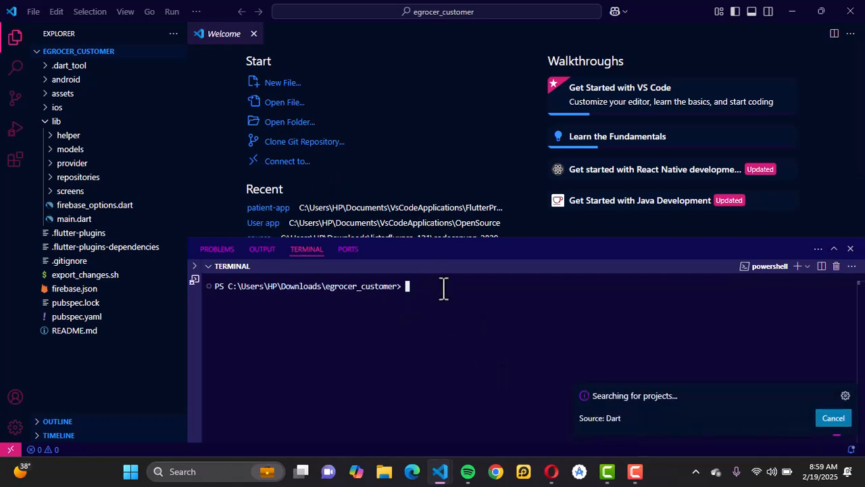
Clean the egrocer_customer project's build files by running flutter clean in the terminal
type("flutter clean")
key("Return")
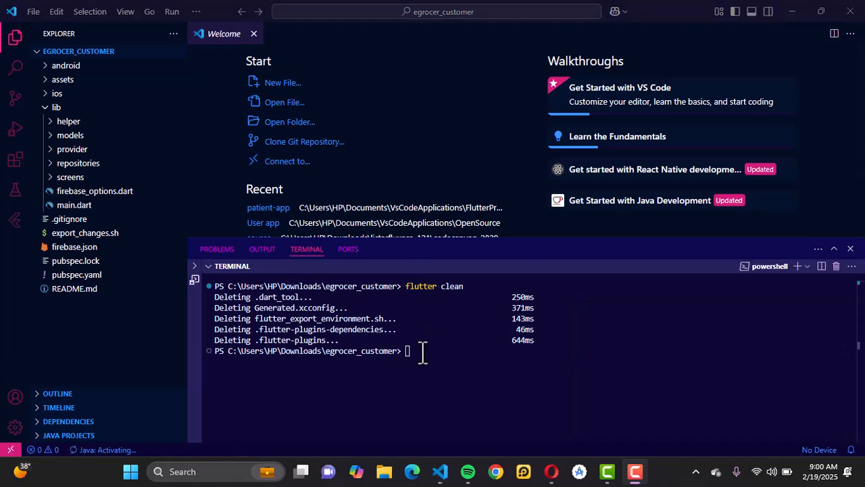
Fetch the project's packages by running flutter pub get in the terminal, and look through the output
left_click(422, 353)
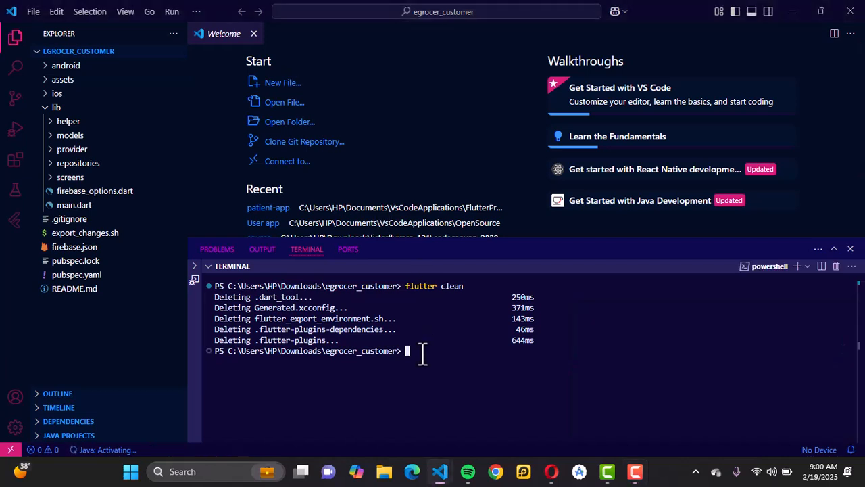
type("fl")
type("utter  pub")
key("BackSpace")
key("BackSpace")
key("BackSpace")
key("BackSpace")
key("BackSpace")
key("BackSpace")
type("r pub get")
key("Return")
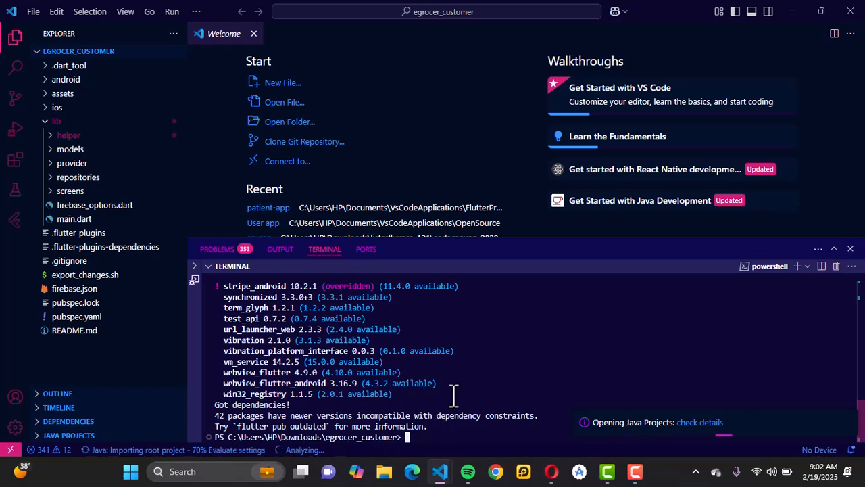
scroll(454, 315, "up", 2)
scroll(453, 420, "down", 1)
scroll(453, 421, "down", 1)
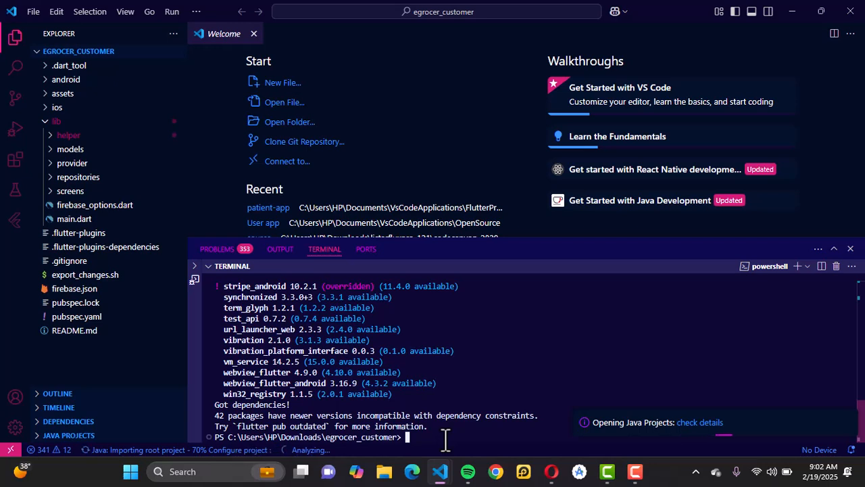
Launch the eGrocer app with flutter run and browse its home screen down to the Shop by categories section
type("flutter run")
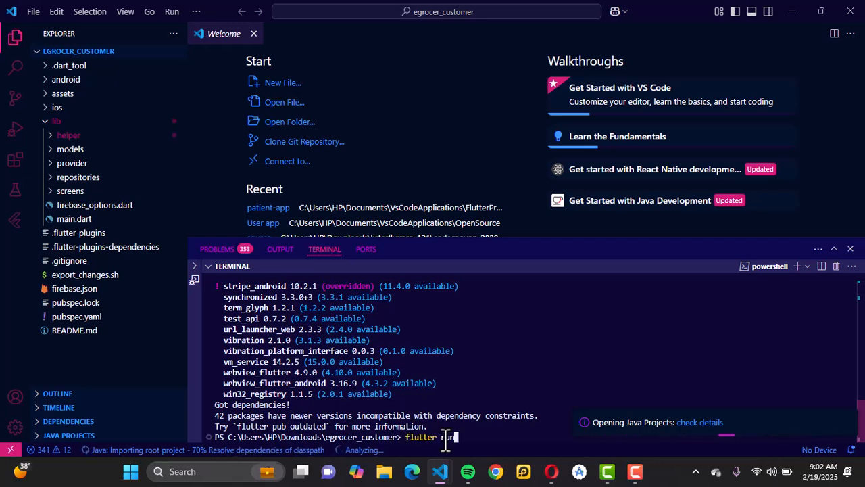
key("Return")
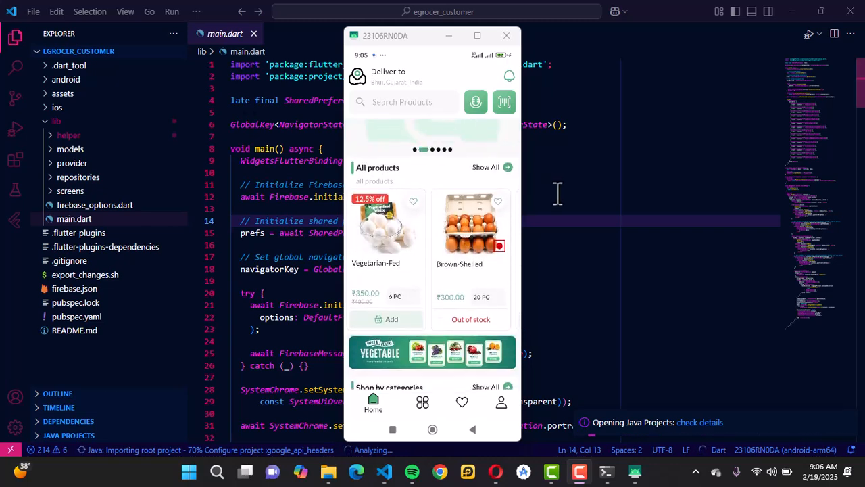
scroll(463, 209, "down", 3)
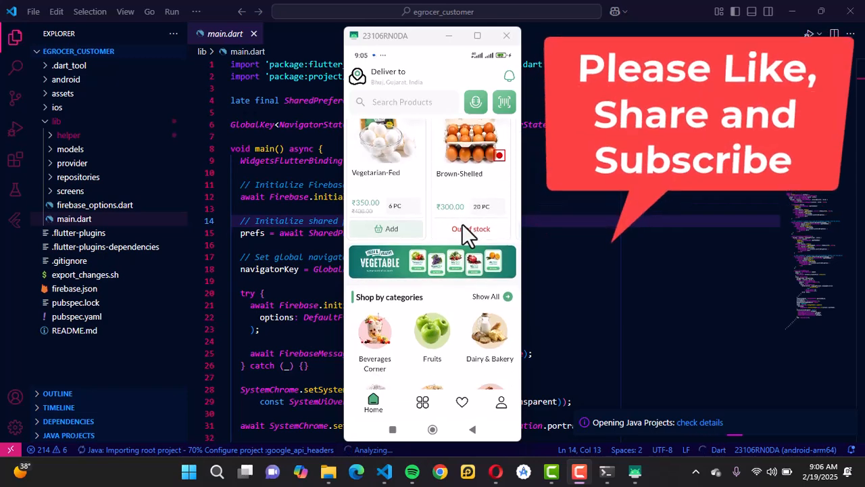
scroll(462, 224, "down", 3)
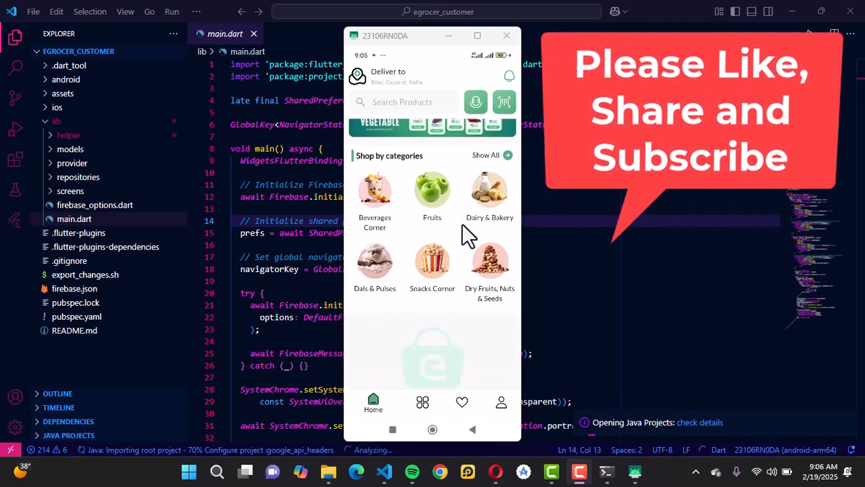